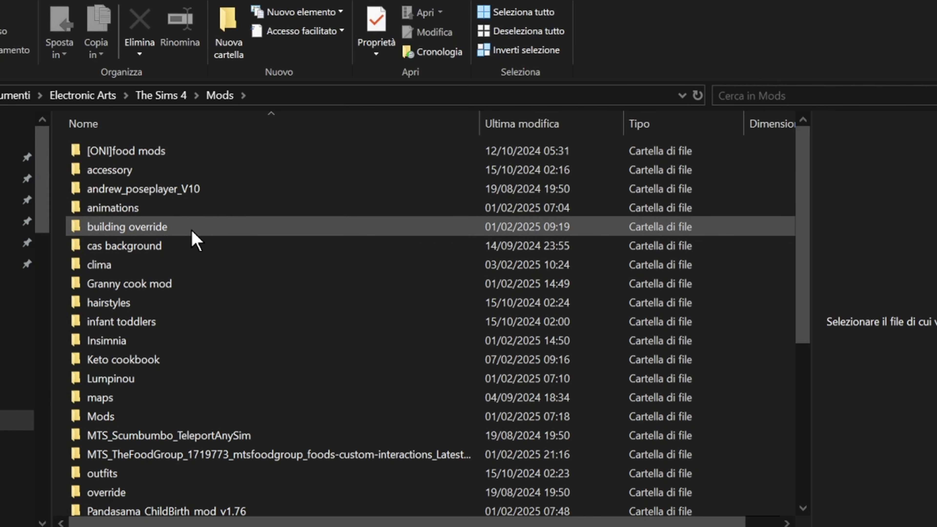
Look through the subfolders of the Mods folder, from the food mods down to the sac_ script mods.
mouse_move(211, 248)
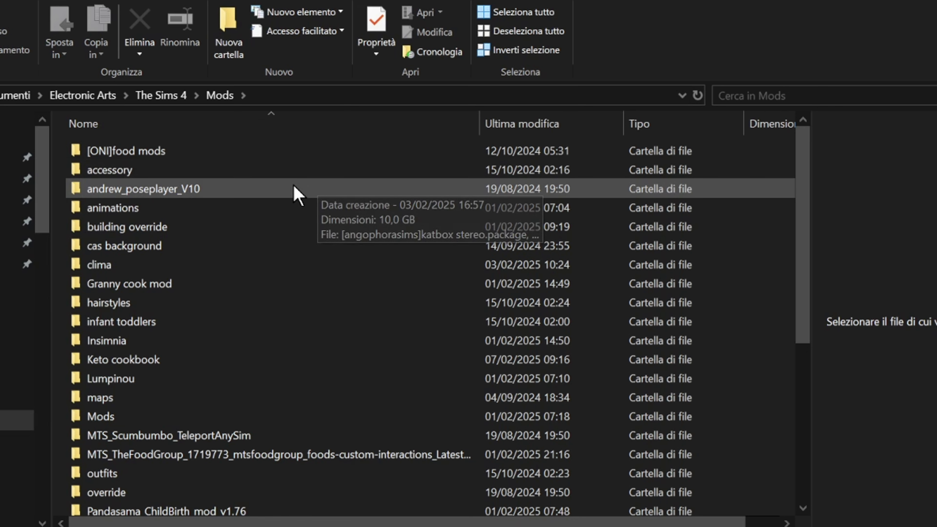
scroll(245, 275, "down", 1)
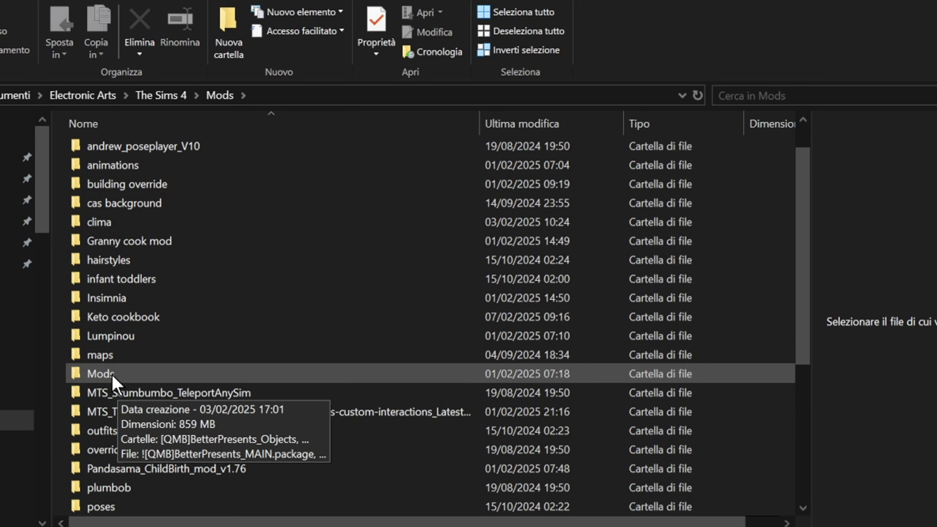
scroll(159, 349, "down", 1)
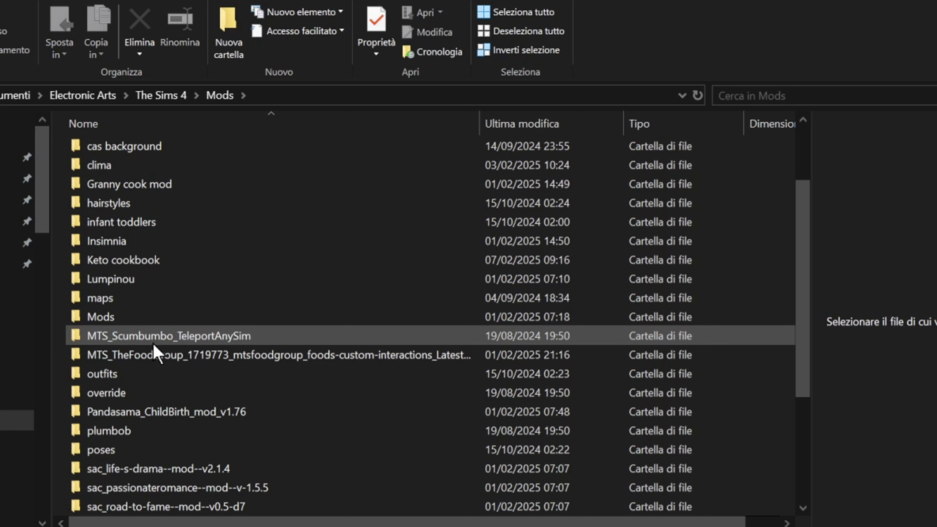
scroll(142, 328, "up", 1)
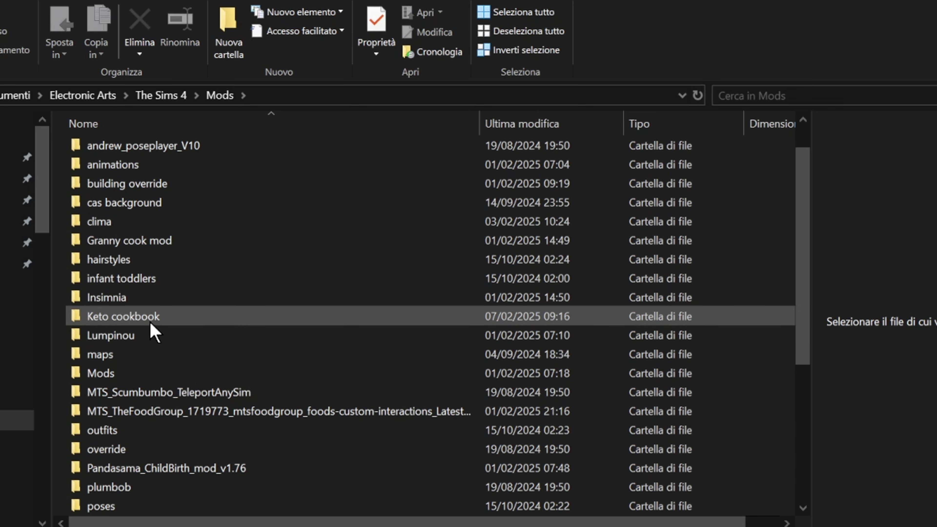
mouse_move(149, 324)
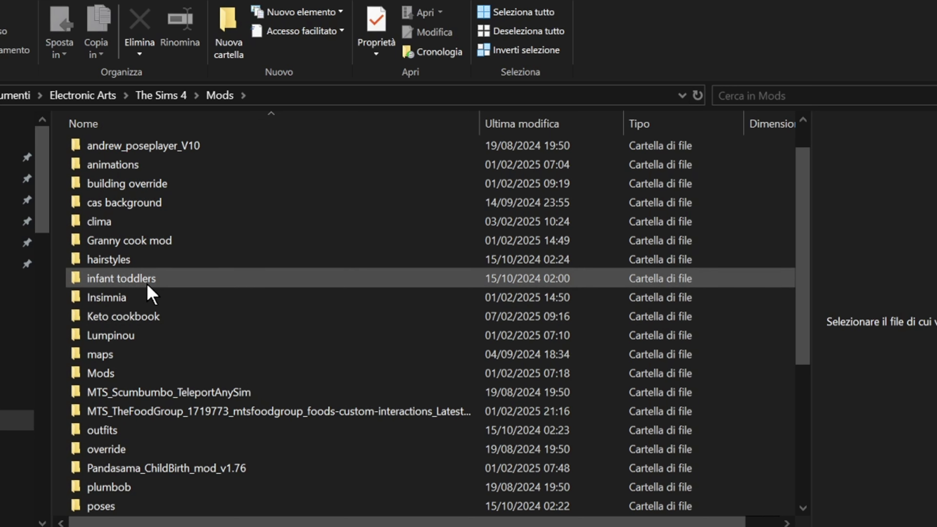
mouse_move(153, 289)
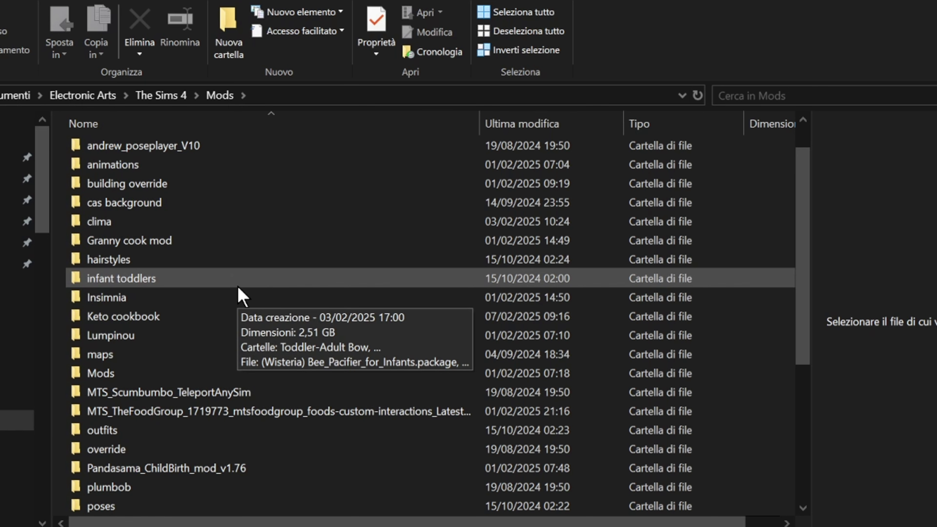
scroll(232, 298, "down", 2)
scroll(138, 397, "down", 1)
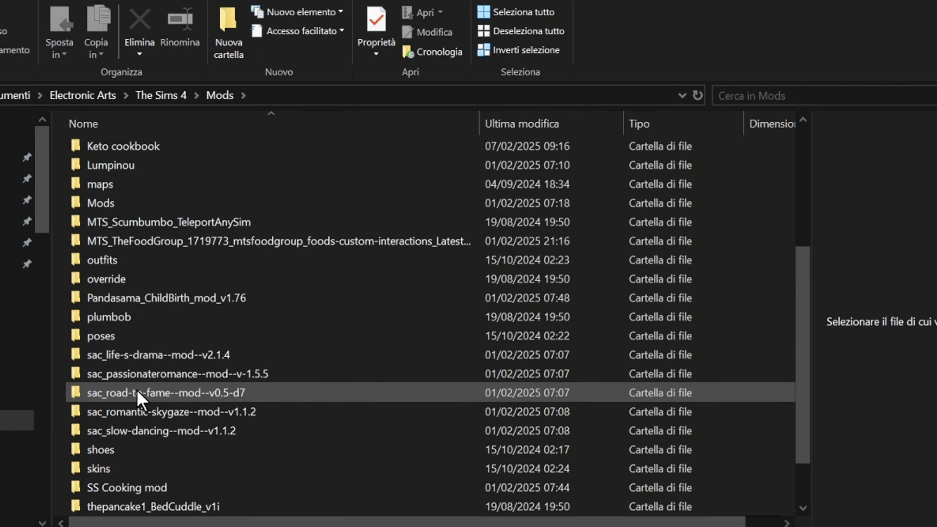
Inspect the files inside the sac_life-s-drama--mod--v2.1.4 folder and return to the Mods folder.
double_click(158, 357)
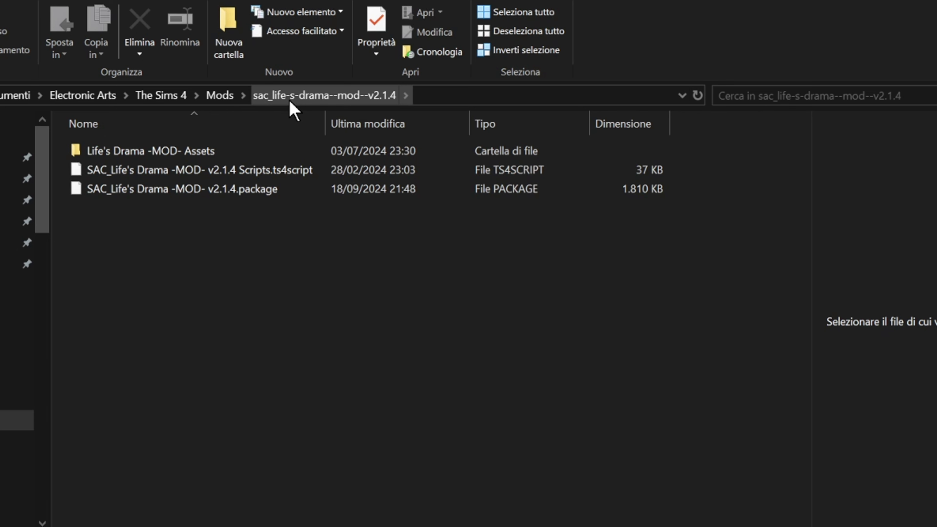
left_click(229, 99)
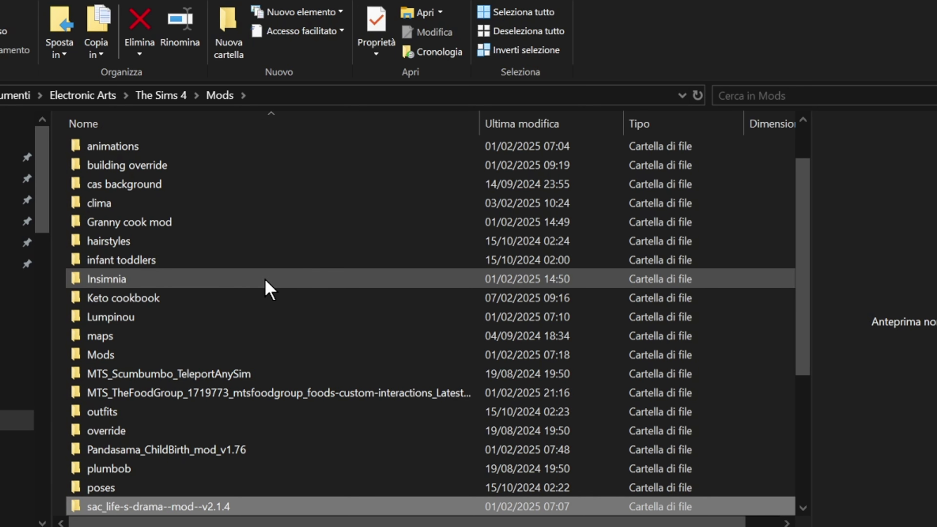
scroll(264, 281, "up", 1)
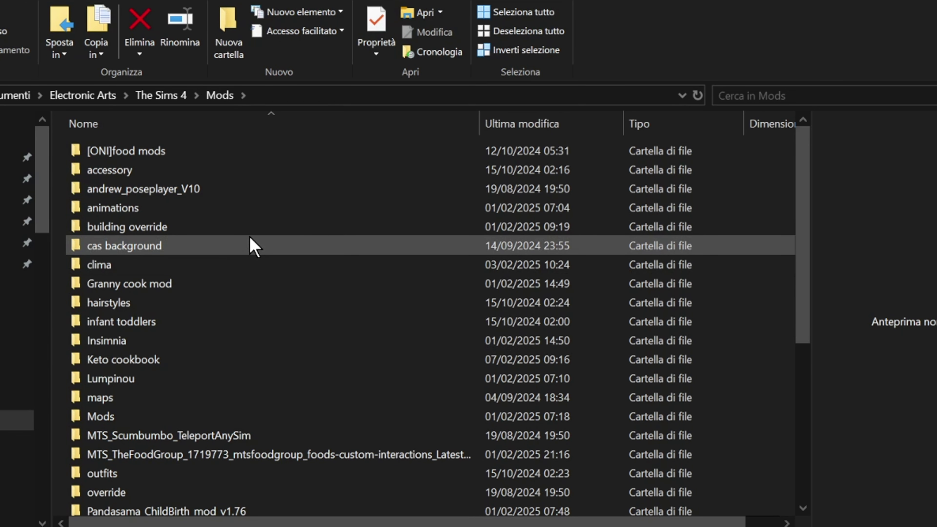
mouse_move(249, 237)
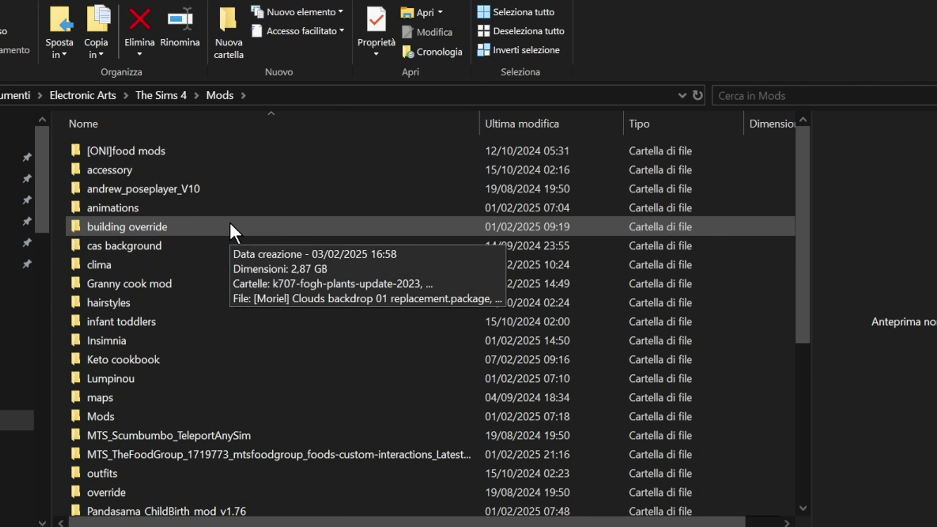
mouse_move(252, 215)
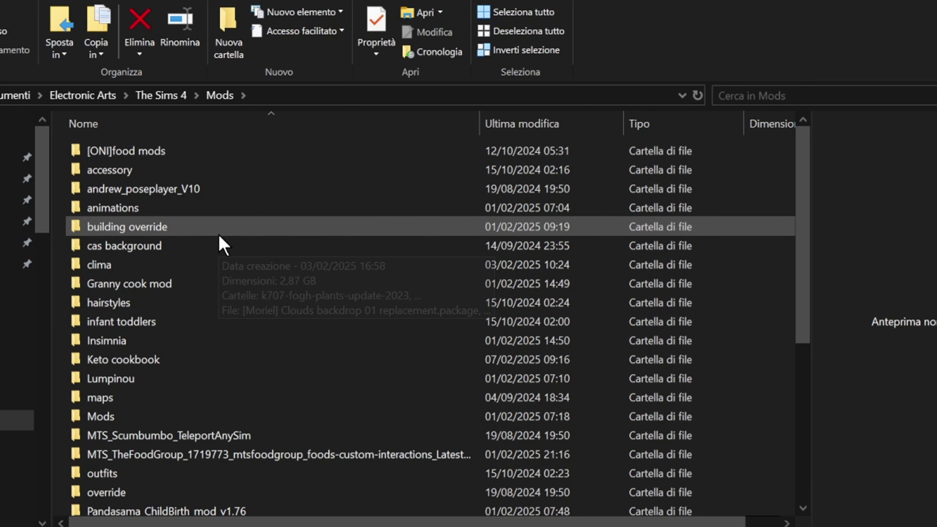
Inspect the XmlInjector_Script_v4.1_life-and-death-patch-fix and UI_Cheats_Extension_v1.46 folders, returning to Mods after each.
scroll(221, 244, "down", 1)
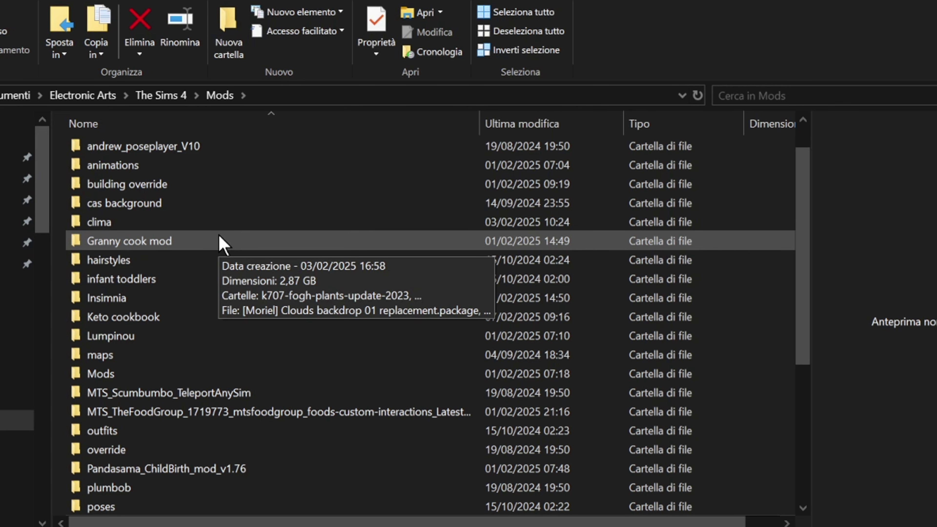
scroll(222, 244, "down", 4)
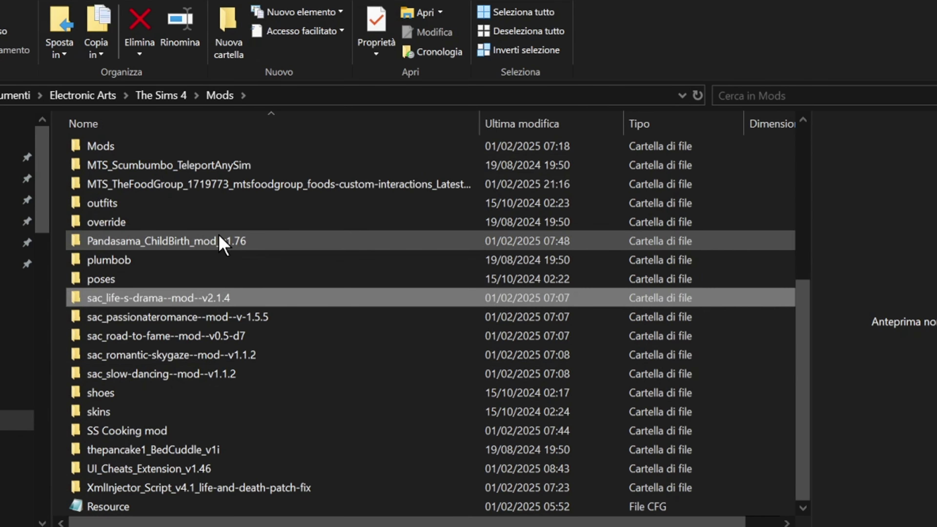
double_click(117, 489)
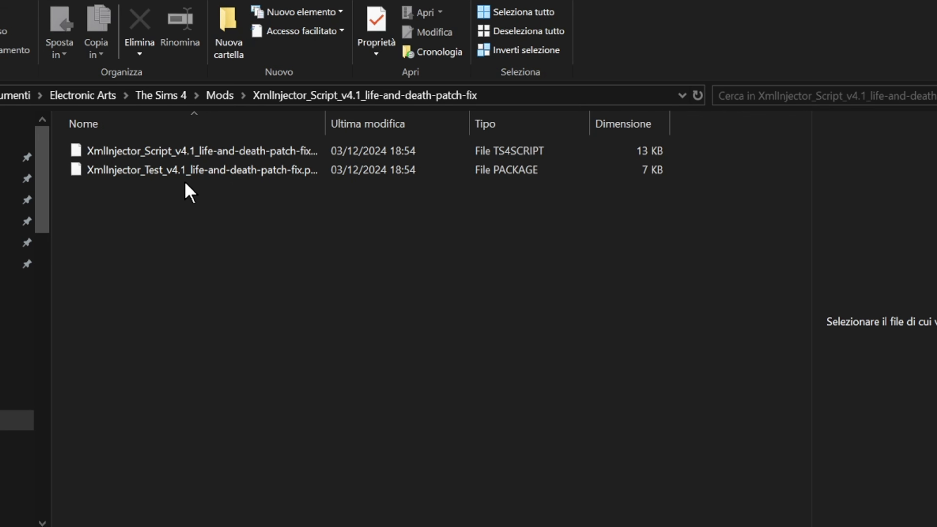
left_click(242, 96)
left_click(224, 97)
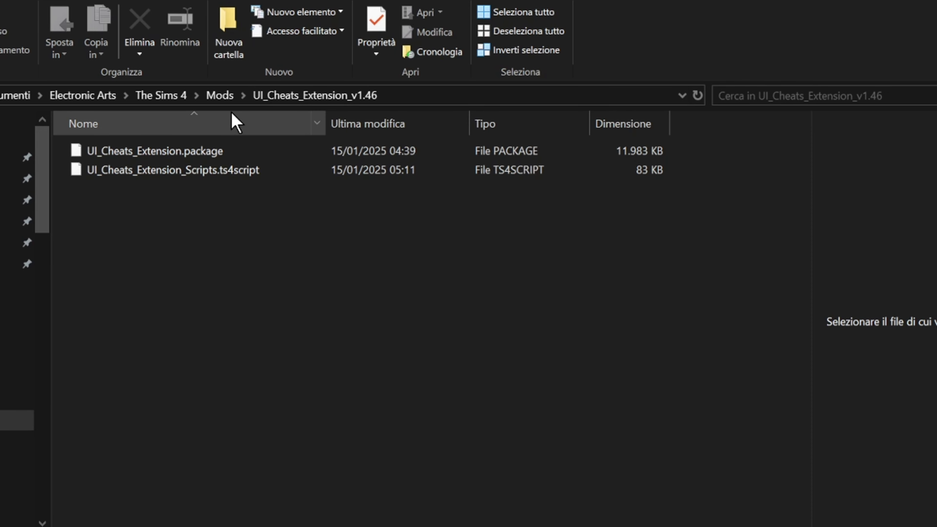
left_click(220, 96)
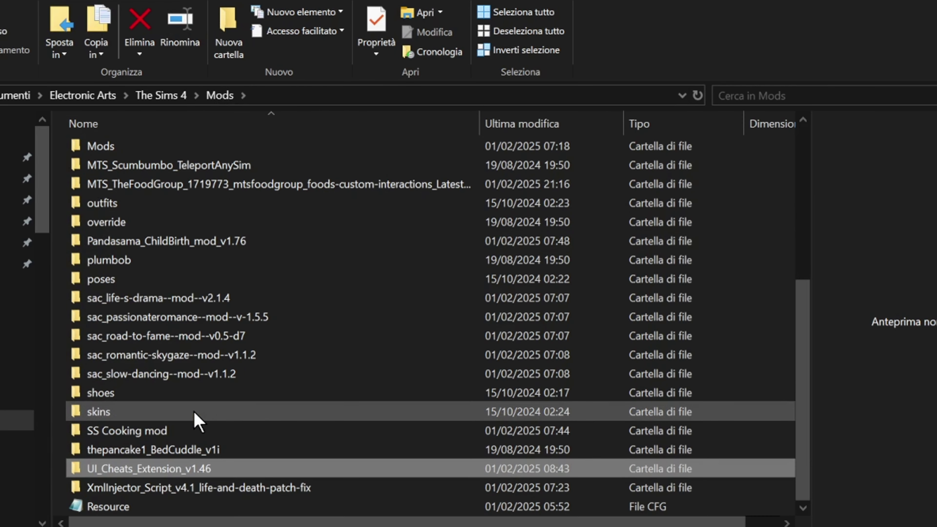
Reopen the XmlInjector_Script_v4.1_life-and-death-patch-fix folder to check its script and package files, and return to Mods.
left_click(147, 488)
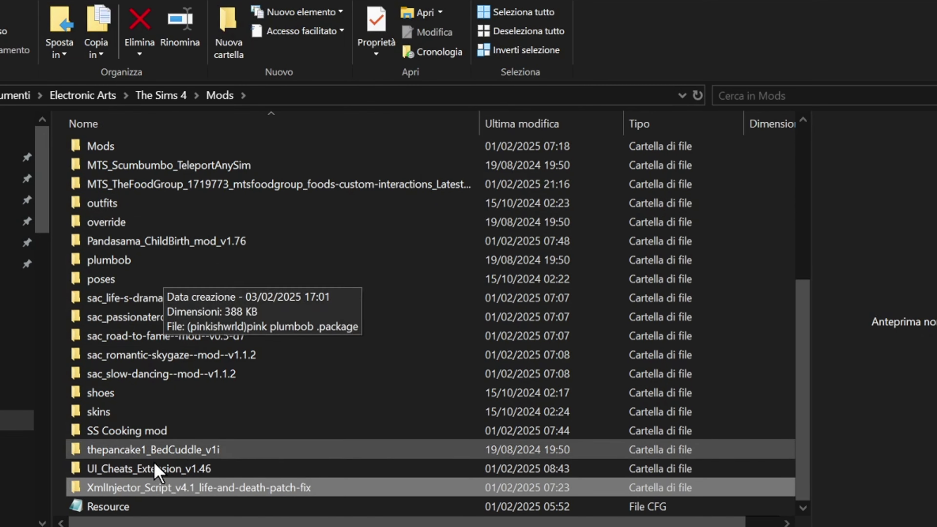
double_click(155, 490)
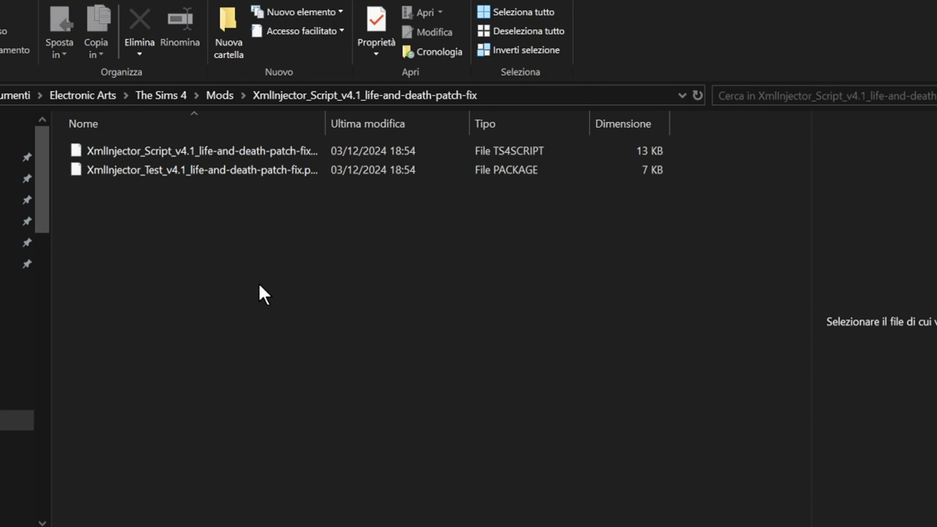
left_click(228, 97)
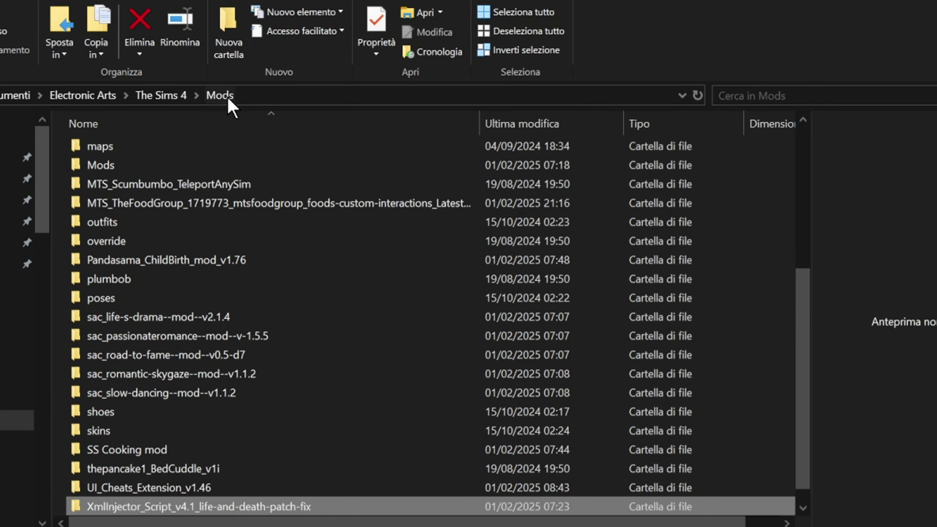
Review how the custom content and script mods are sorted into separate subfolders of Mods.
mouse_move(250, 398)
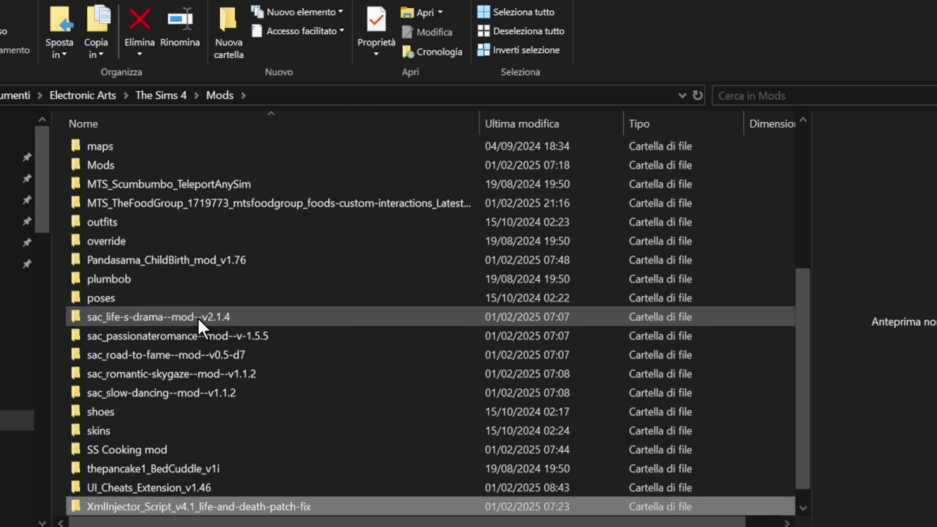
mouse_move(196, 321)
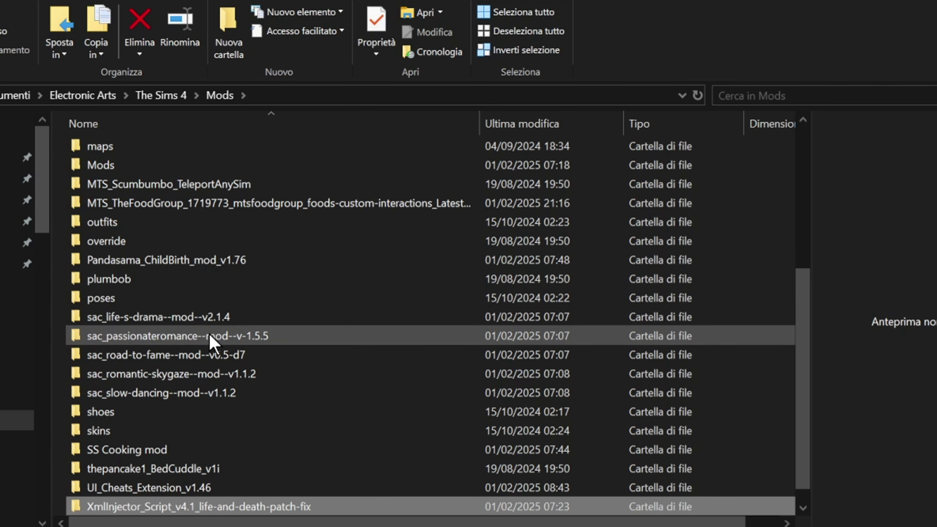
scroll(210, 335, "up", 2)
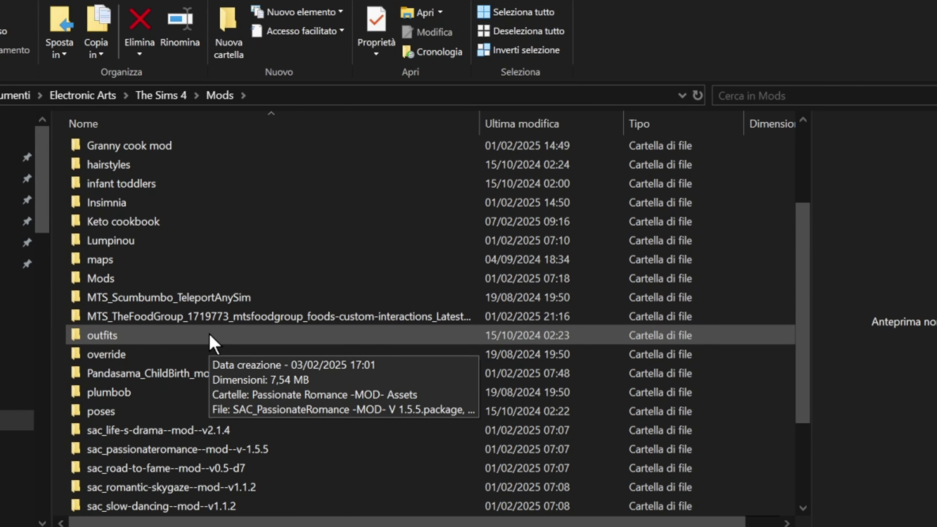
scroll(210, 335, "down", 1)
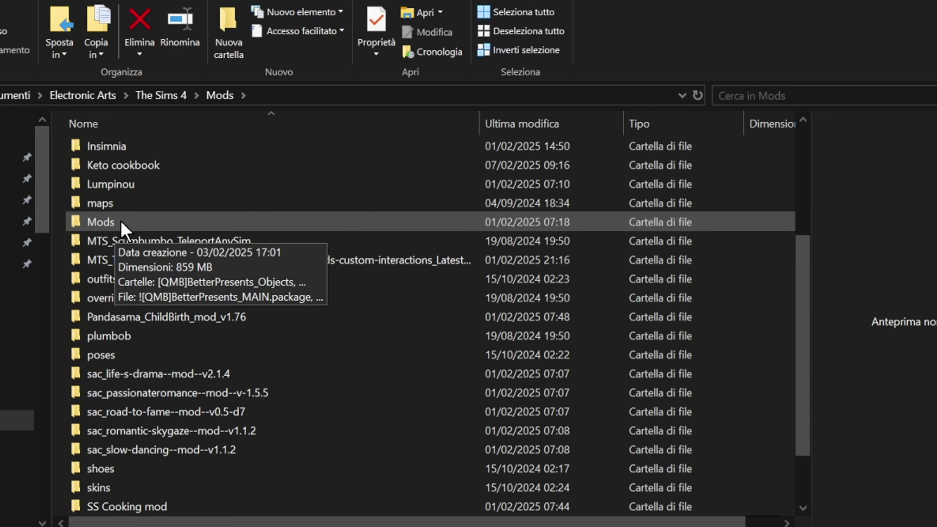
scroll(369, 207, "up", 4)
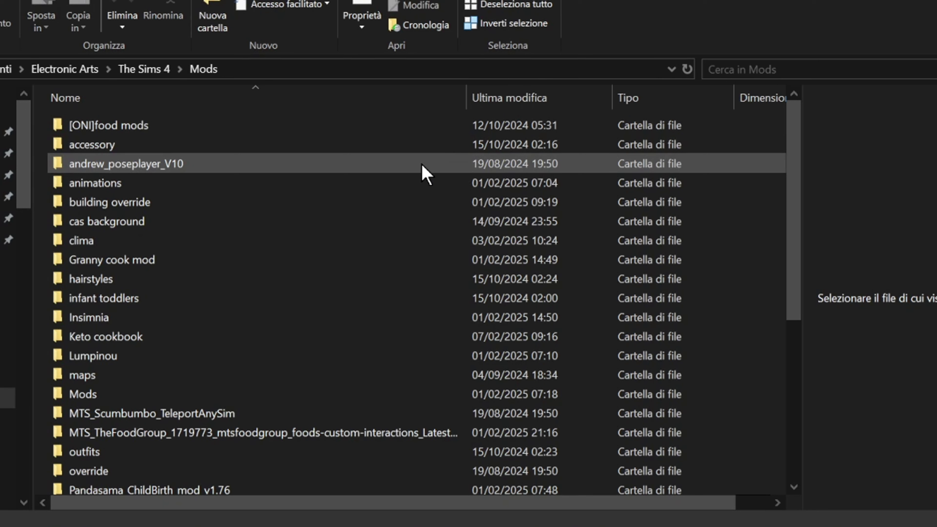
scroll(226, 324, "down", 4)
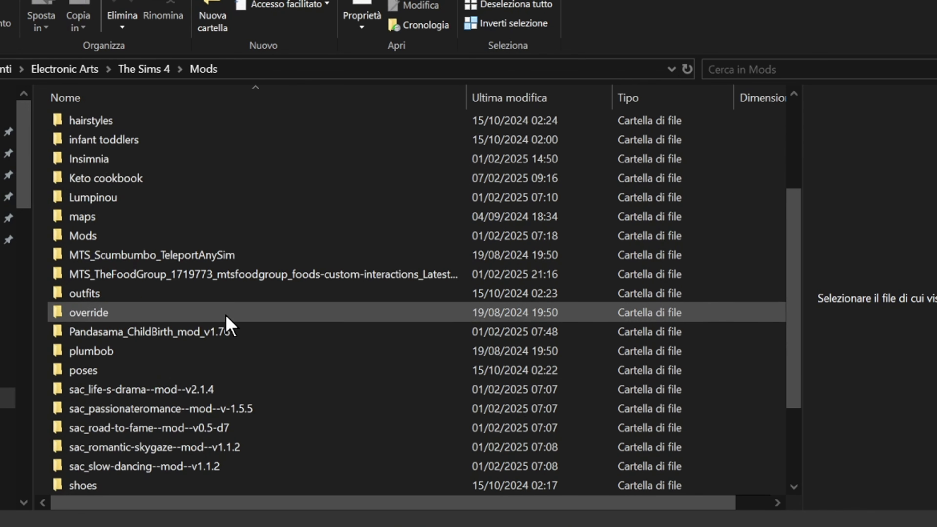
scroll(133, 311, "up", 2)
scroll(157, 269, "up", 1)
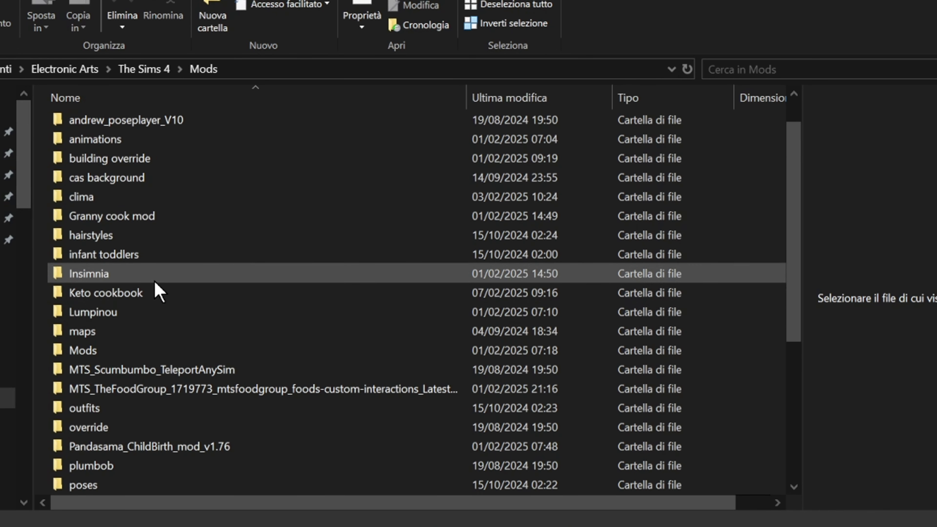
scroll(159, 262, "up", 1)
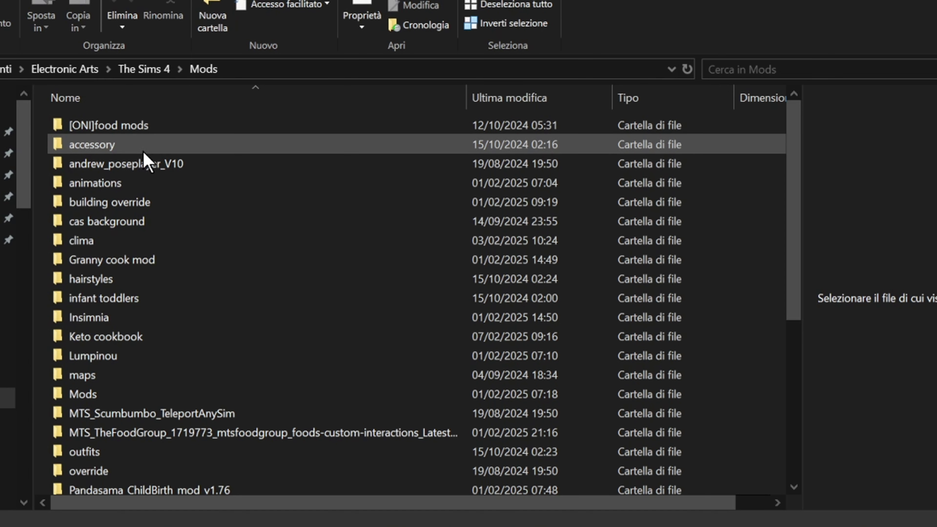
Point out the accessory, shoes and skins custom content folders by selecting each one in Mods.
left_click(102, 145)
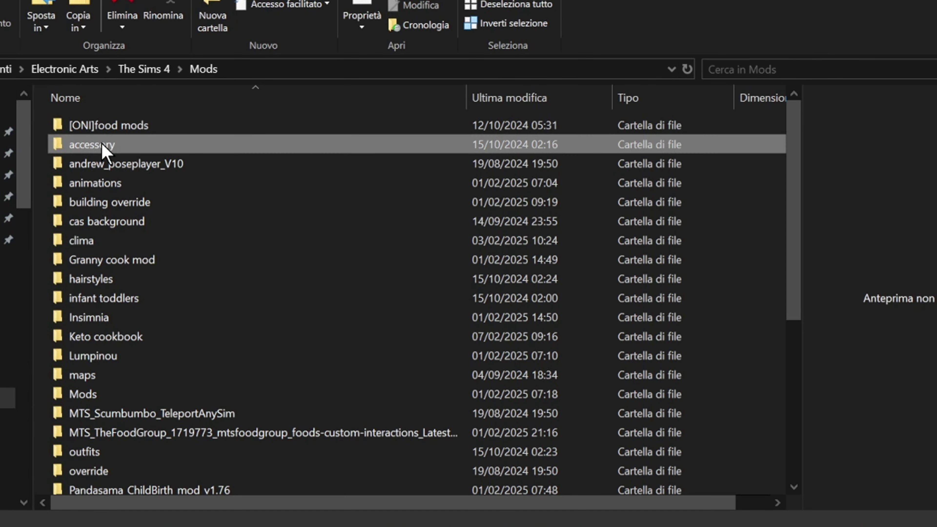
scroll(155, 289, "down", 2)
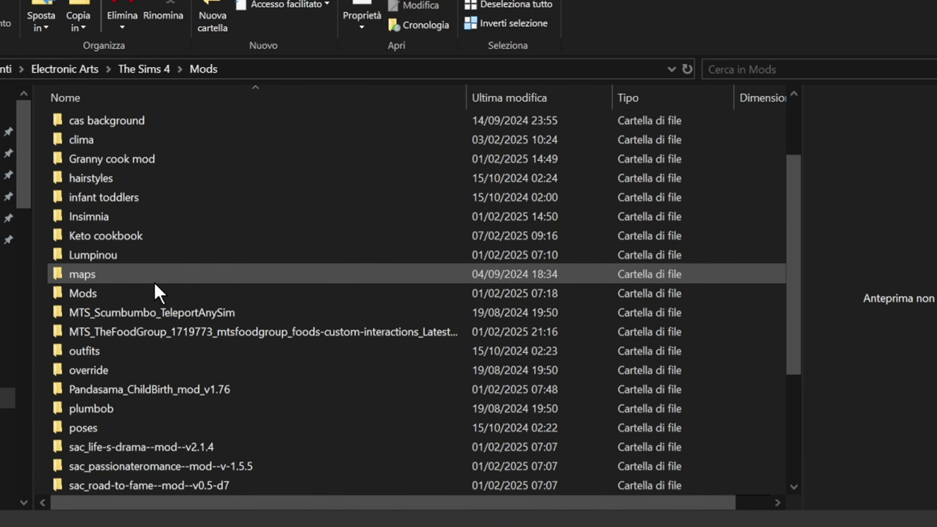
scroll(174, 317, "down", 3)
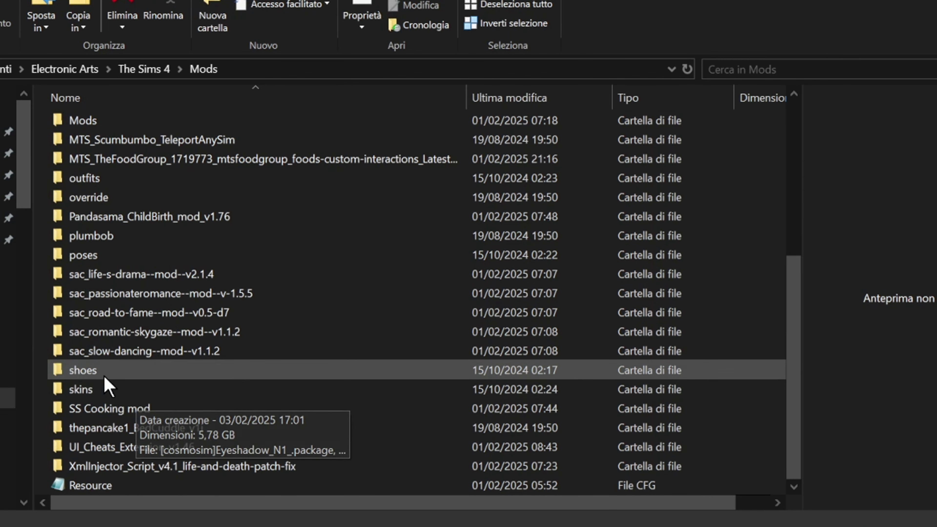
left_click(106, 371)
left_click(115, 391)
scroll(123, 299, "up", 1)
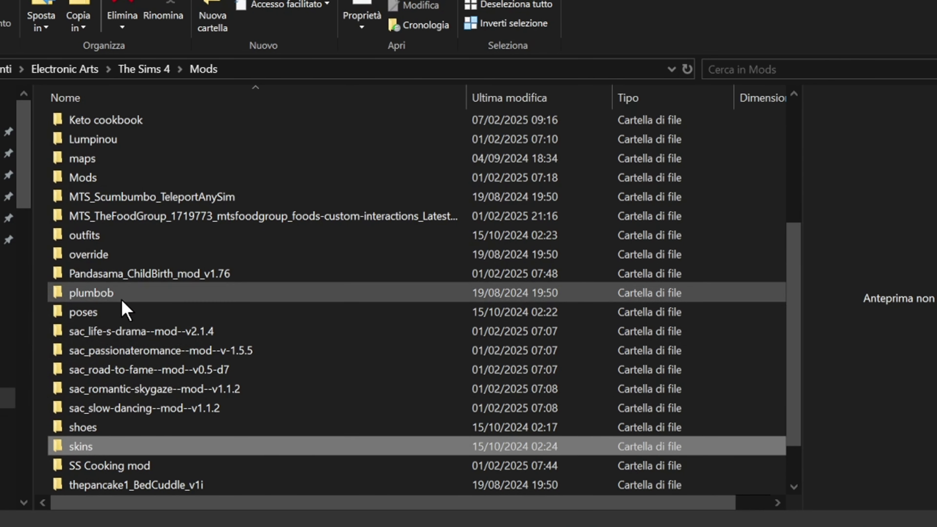
scroll(109, 276, "up", 1)
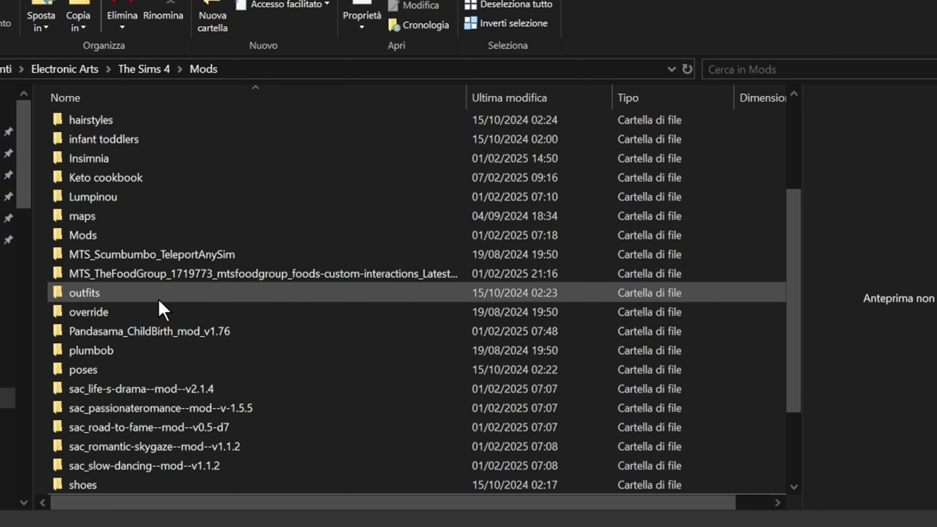
Return from Mods to The Sims 4 user folder and review its subfolders and files.
left_click(162, 74)
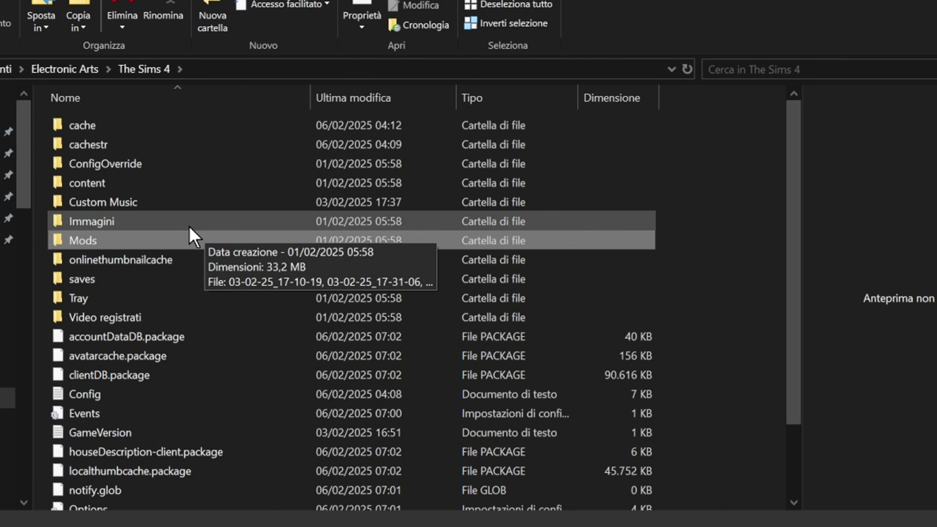
scroll(192, 238, "down", 1)
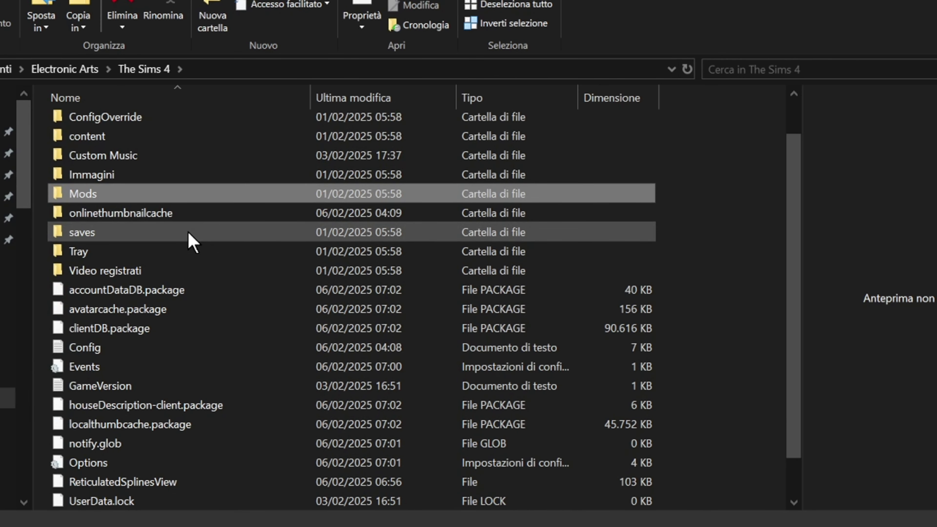
mouse_move(107, 196)
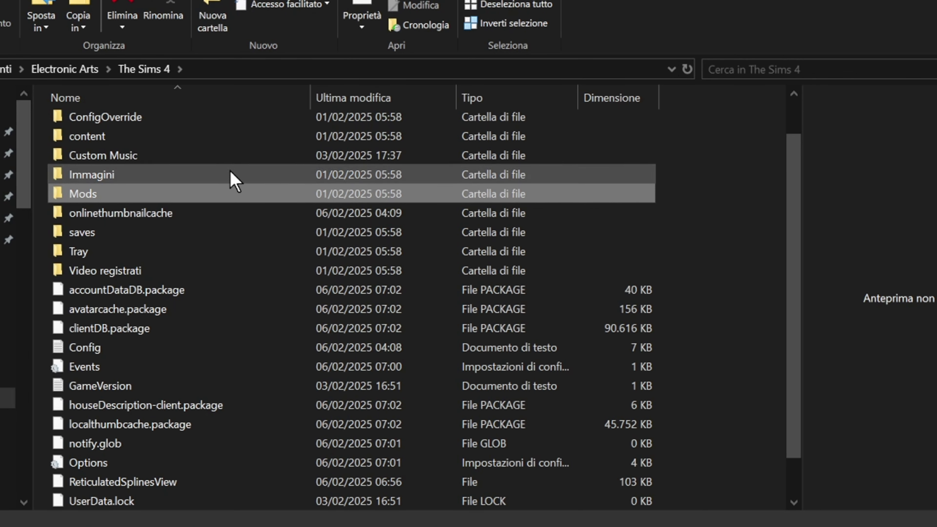
Point out the loose files in The Sims 4 folder by selecting everything from accountDataDB.package through WickedWhimsInfoLog.
left_click_drag(44, 284, 178, 515)
left_click(44, 308)
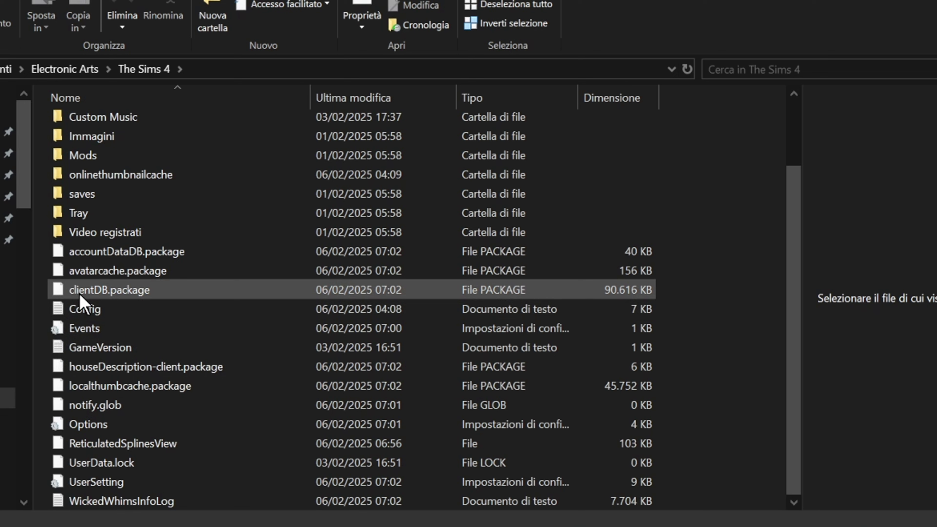
mouse_move(83, 302)
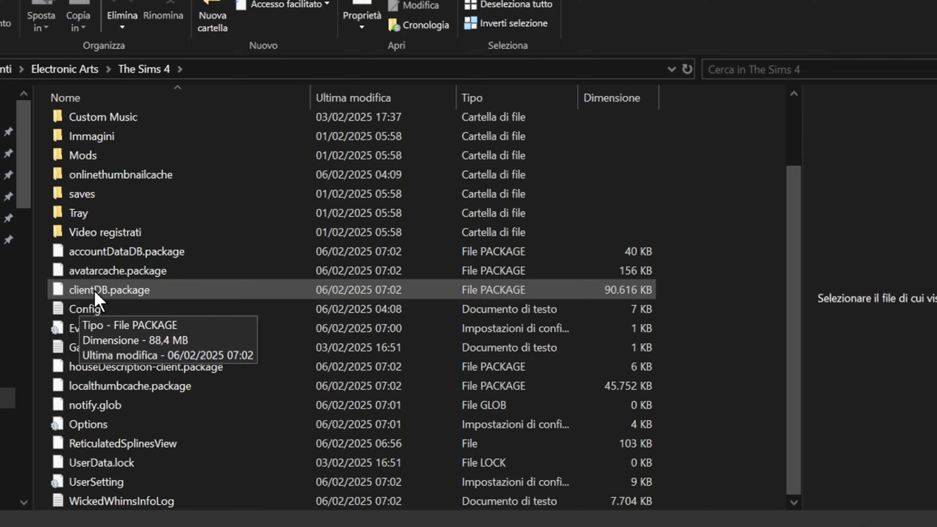
left_click_drag(41, 247, 184, 511)
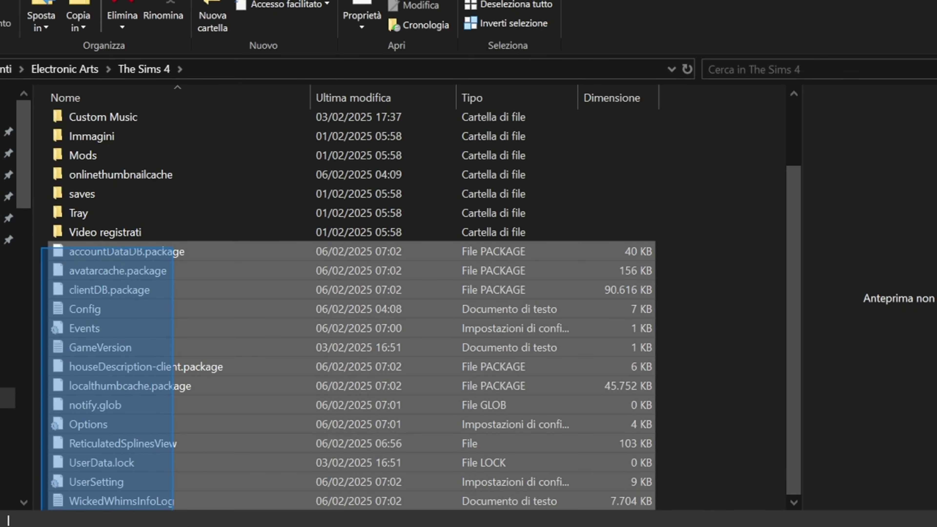
mouse_move(178, 366)
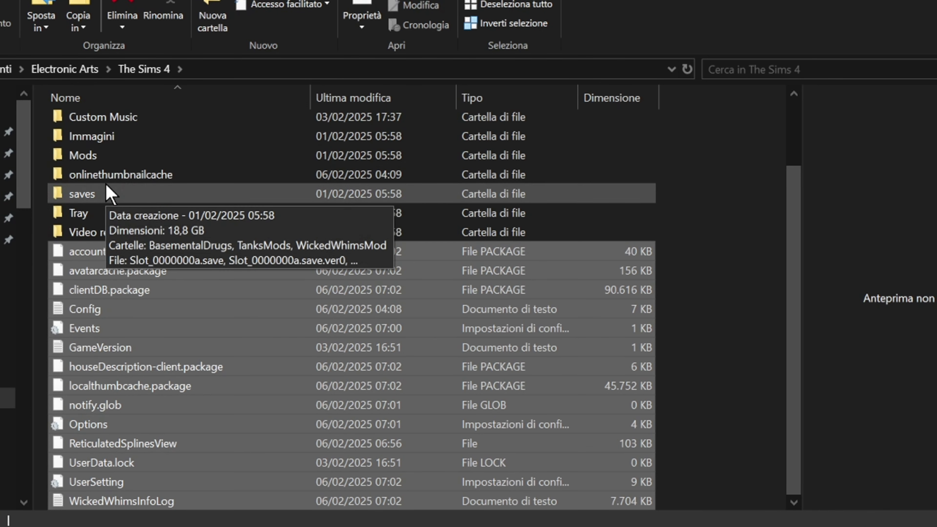
Select only the localthumbcache.package file in The Sims 4 folder.
left_click(121, 385)
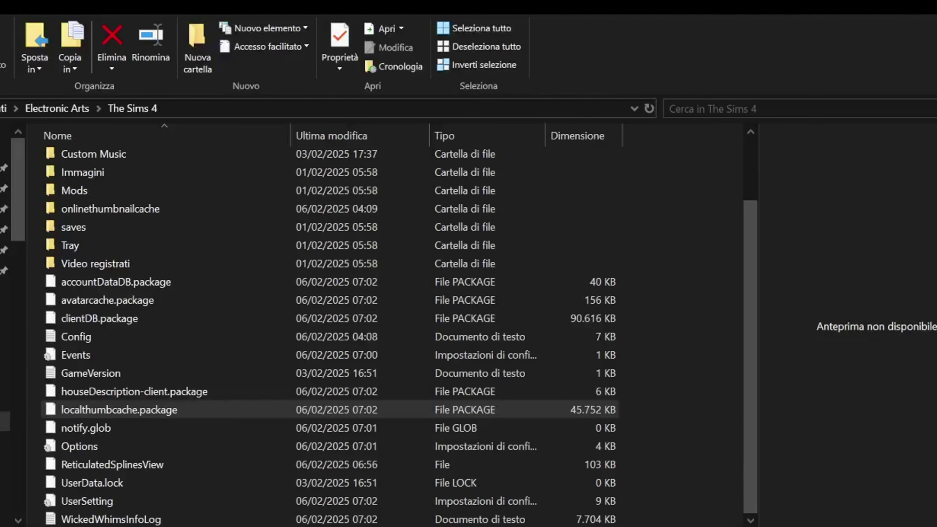
left_click(121, 410)
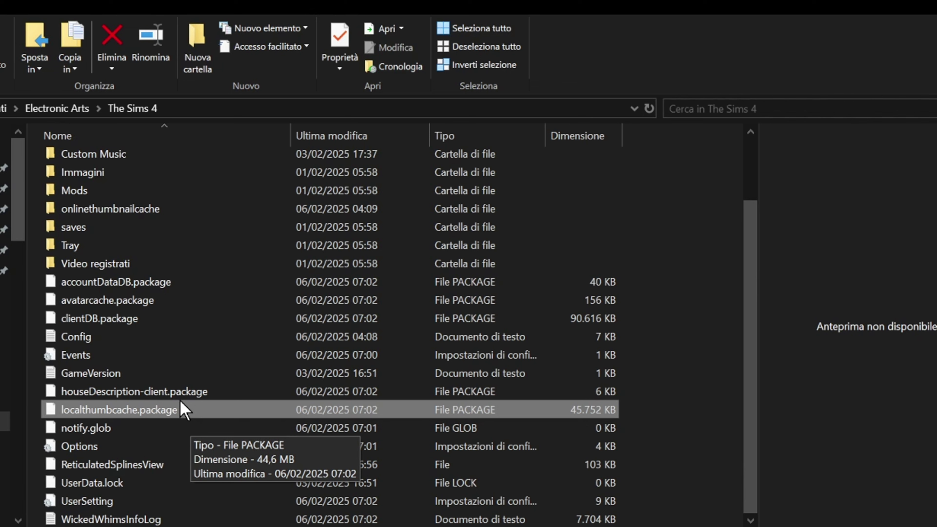
left_click(55, 391, "ctrl")
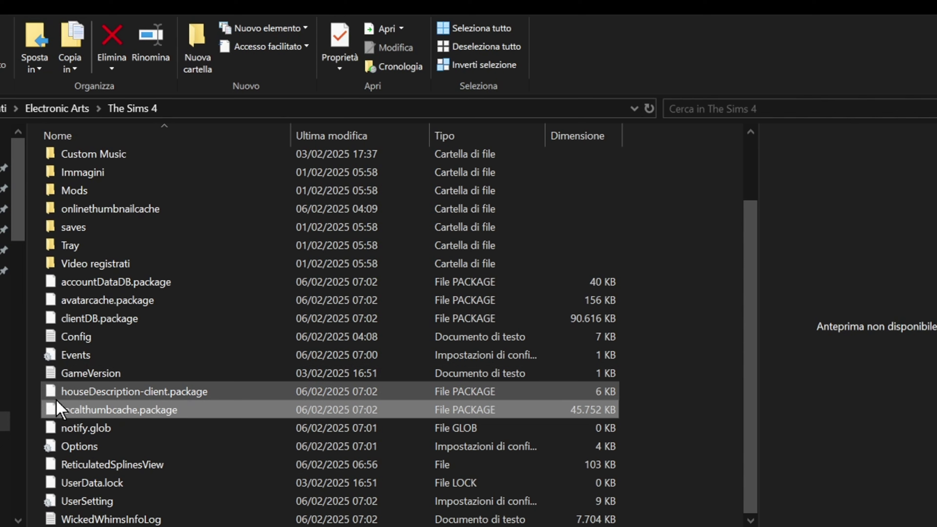